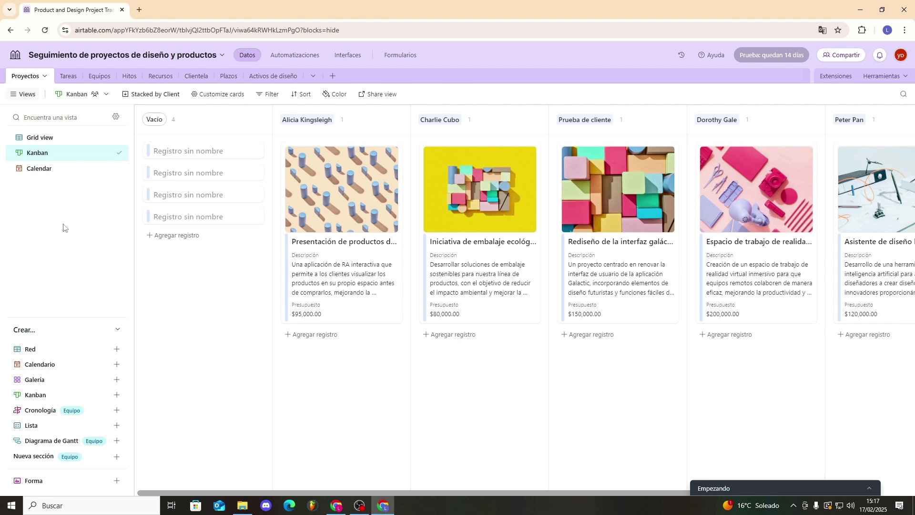
Switch the Proyectos table to its Calendar view and check the date range settings
left_click(56, 139)
left_click(61, 153)
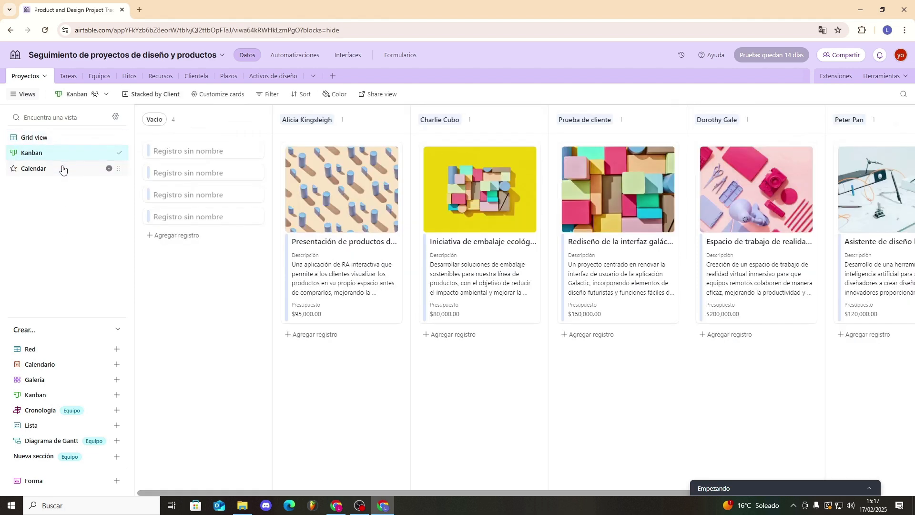
mouse_move(57, 168)
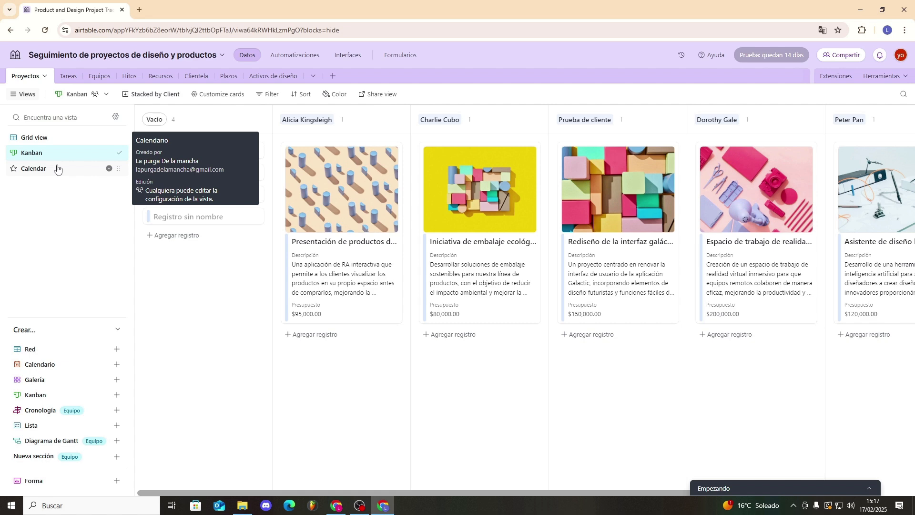
left_click(57, 167)
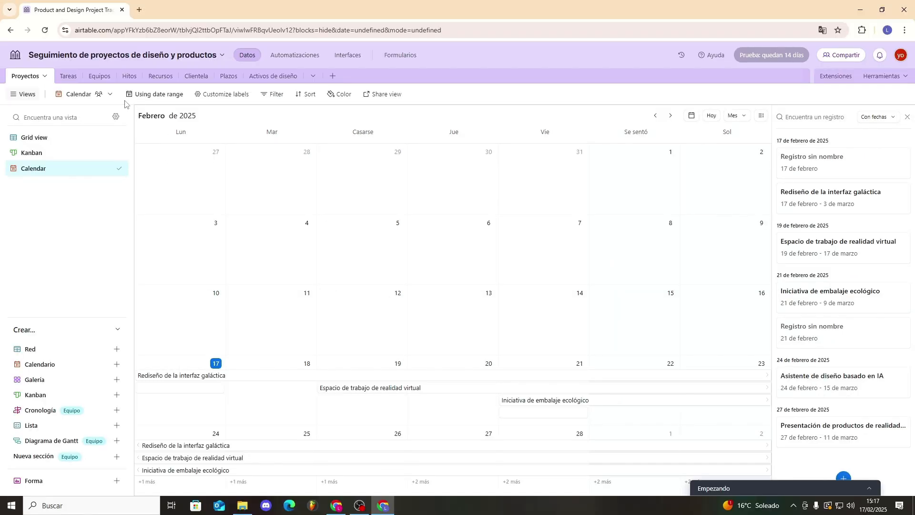
left_click(144, 97)
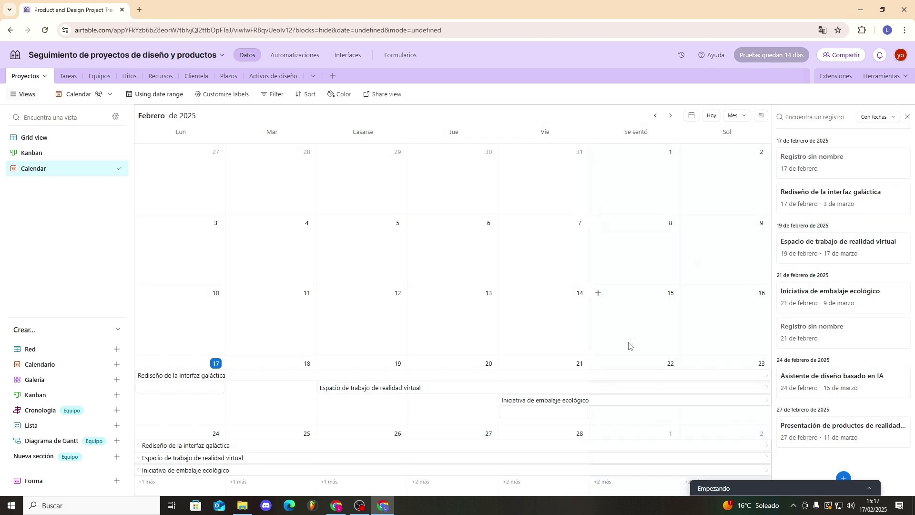
left_click(630, 343)
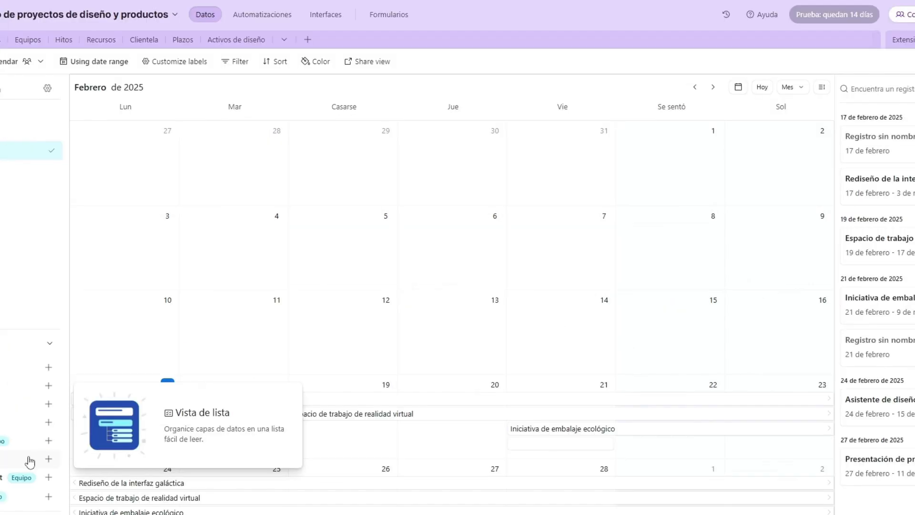
Create a personal Gantt view of the Proyectos table and select all the project bars in its timeline
left_click(116, 440)
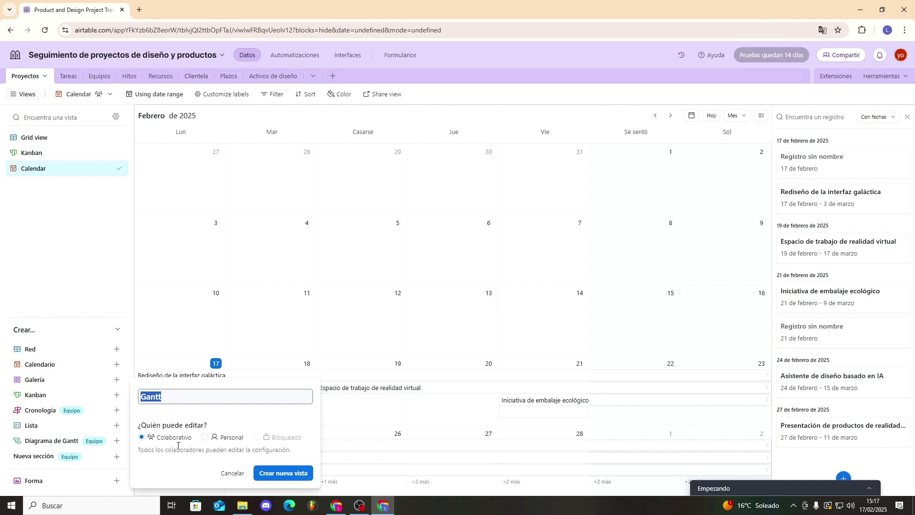
left_click(218, 440)
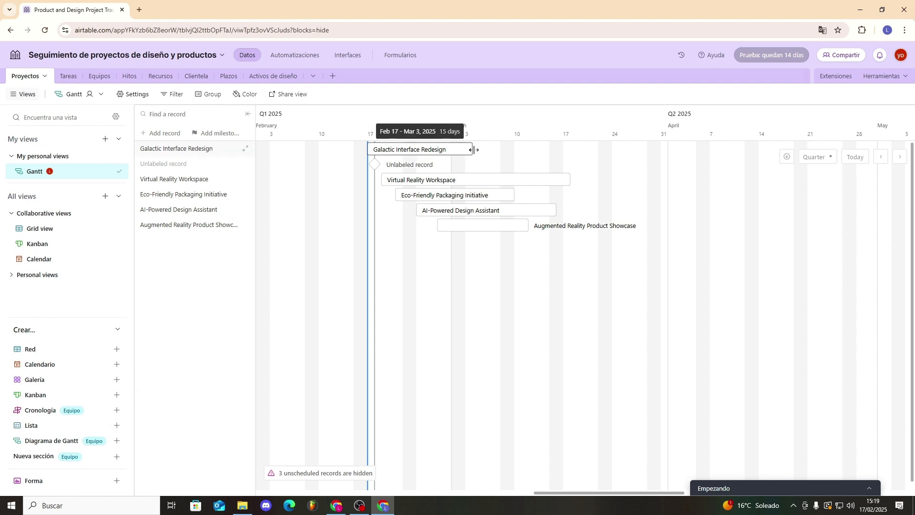
mouse_move(474, 150)
left_mouse_down()
mouse_move(502, 150)
mouse_move(472, 150)
left_mouse_up()
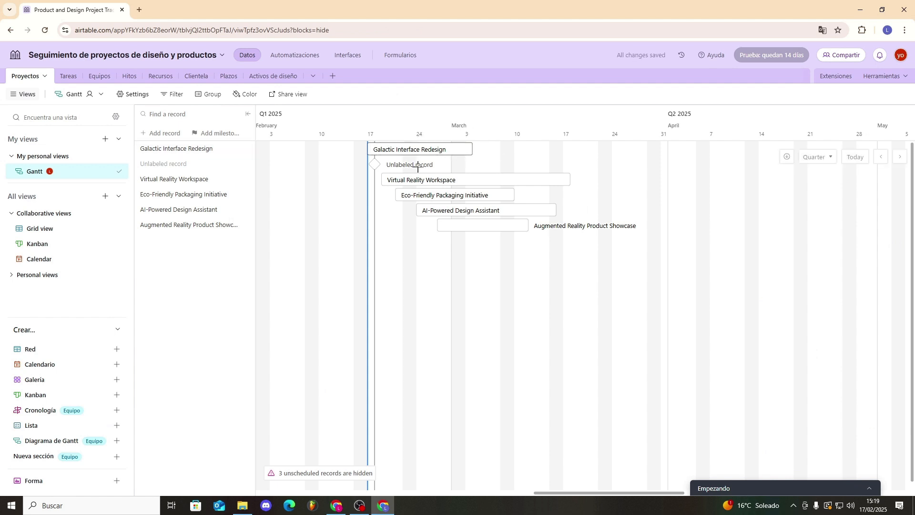
left_click_drag(337, 236, 312, 129)
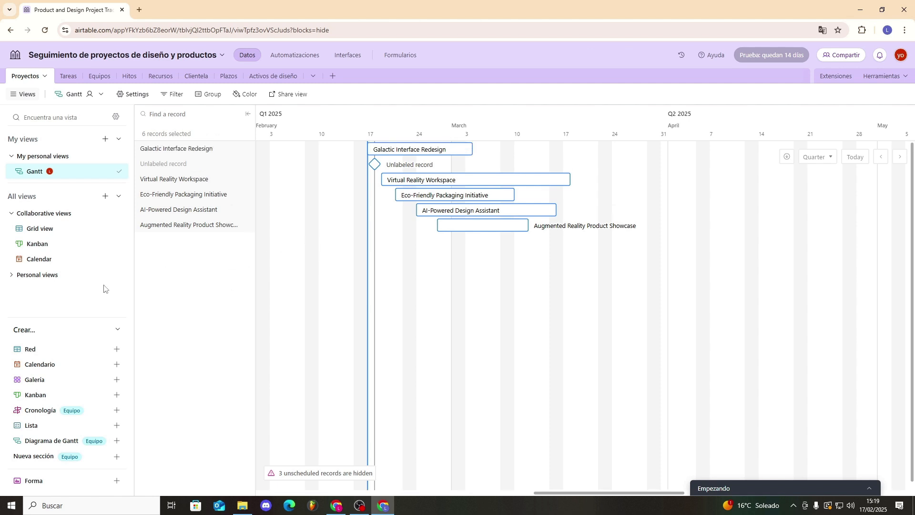
Add the collaborative Grid view to the favourites and check its view options
mouse_move(110, 232)
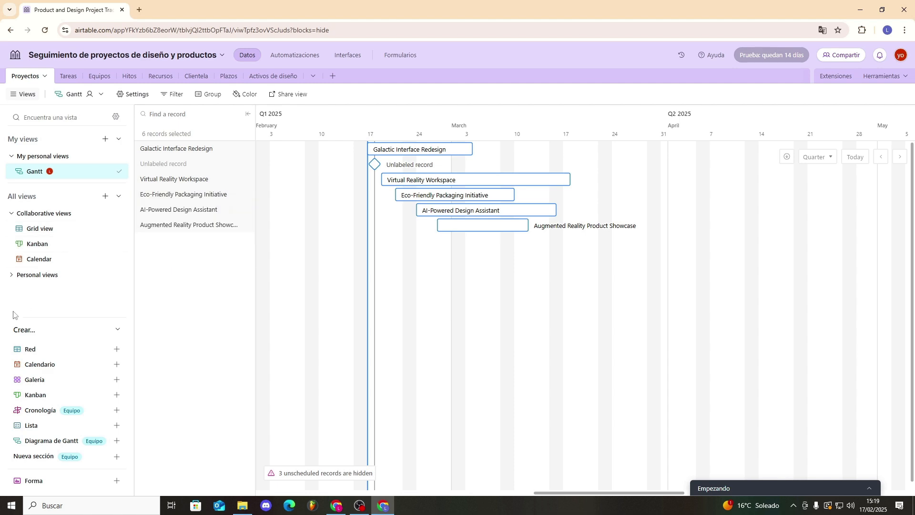
left_click(18, 232)
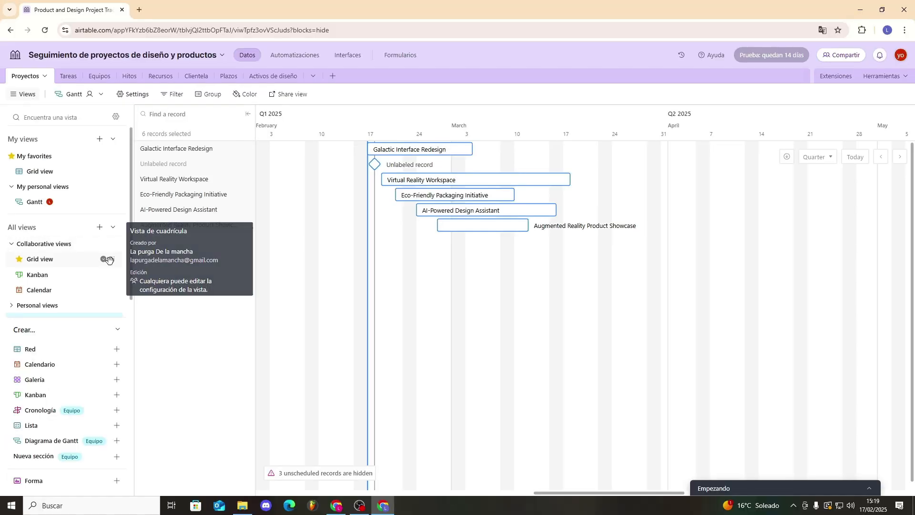
left_click(31, 259)
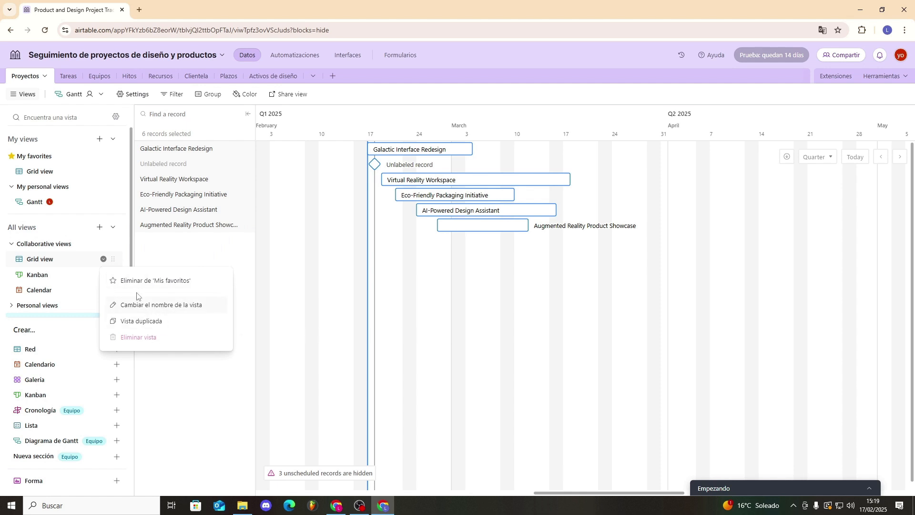
left_click(1, 257)
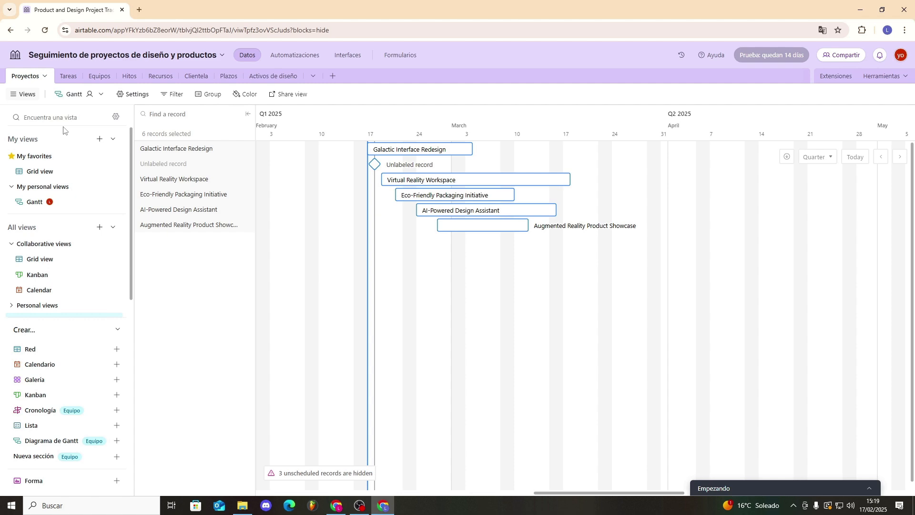
Look at the Tareas table, then return to Proyectos and examine the Gantt view's settings
left_click(68, 76)
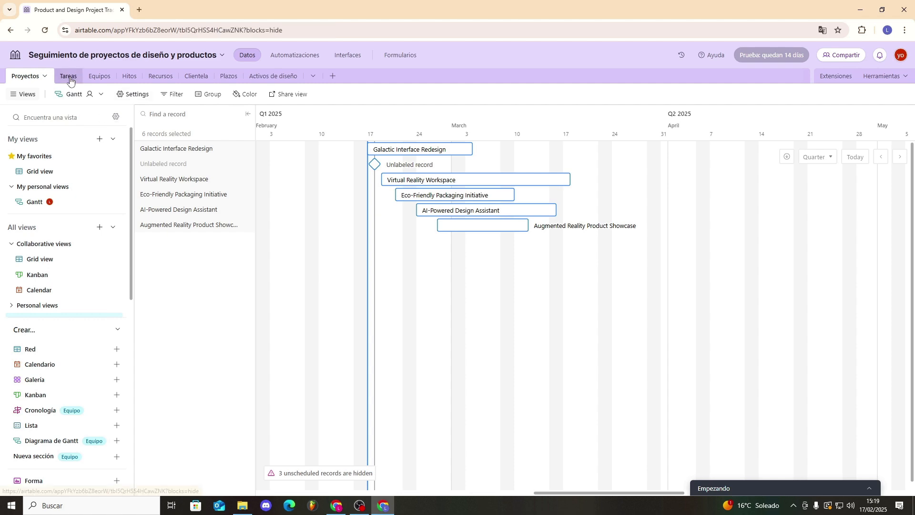
left_click(97, 76)
left_click(25, 76)
left_click(59, 76)
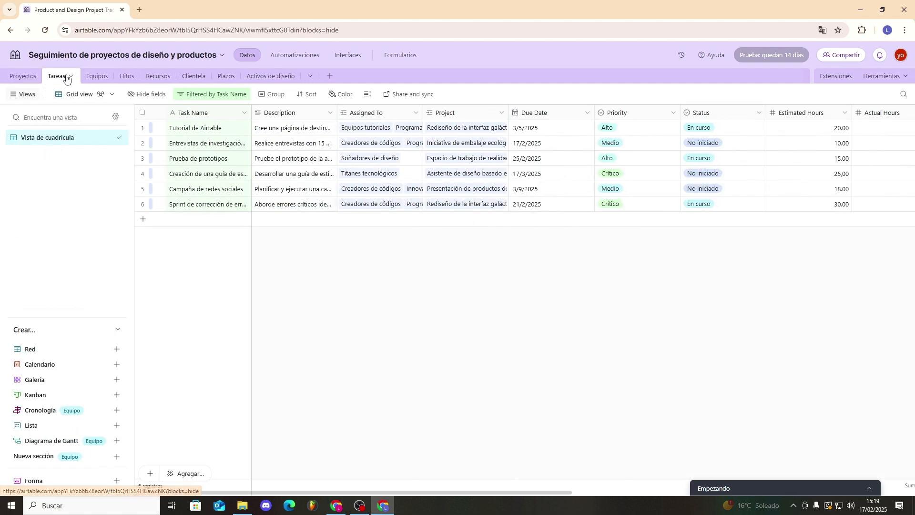
left_click(24, 77)
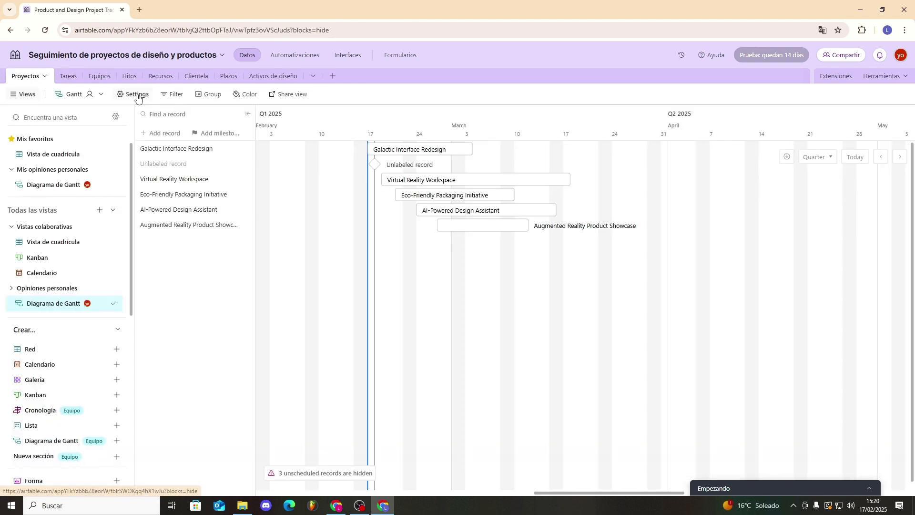
left_click(136, 94)
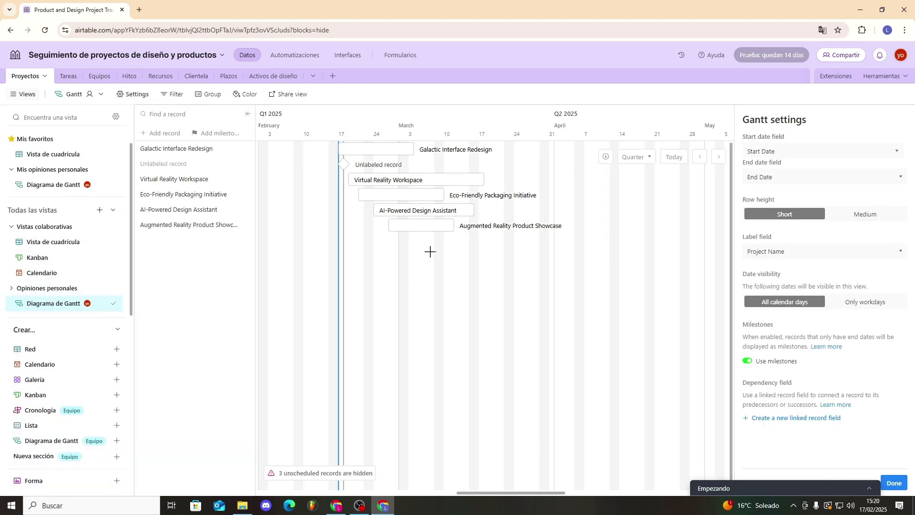
In the Kanban view, hide and re-show Presupuesto on the cards, and add the Estado field to them
left_click(44, 261)
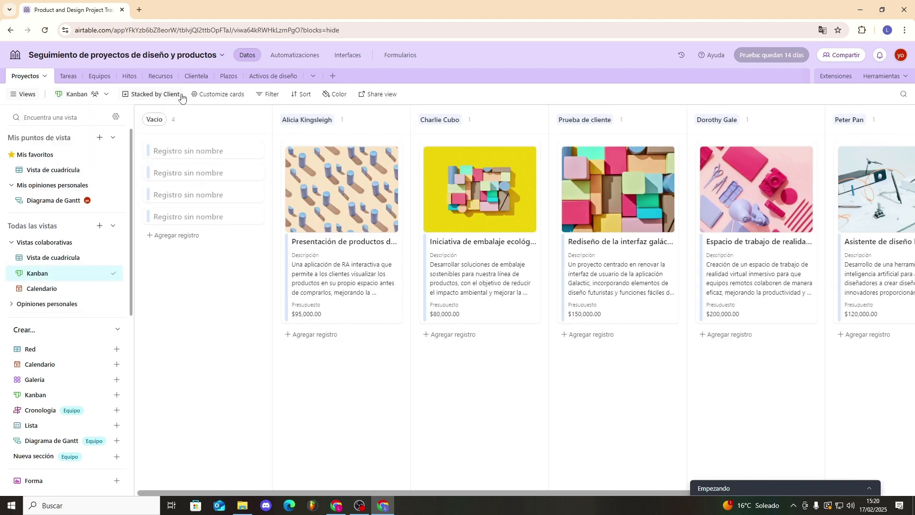
left_click(223, 97)
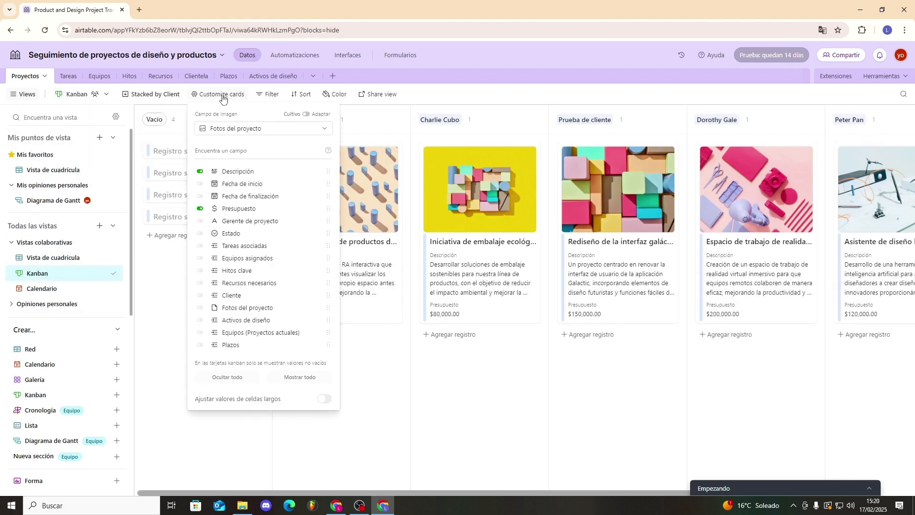
left_click(201, 209)
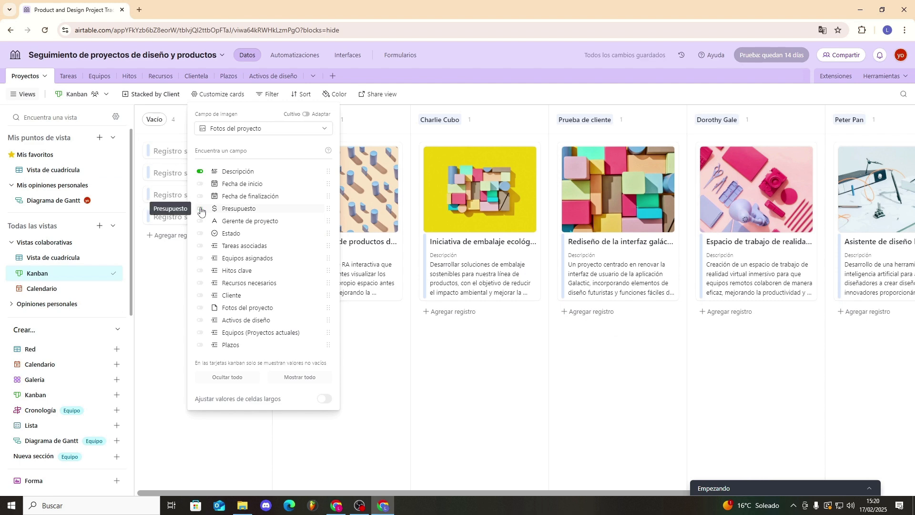
left_click(201, 208)
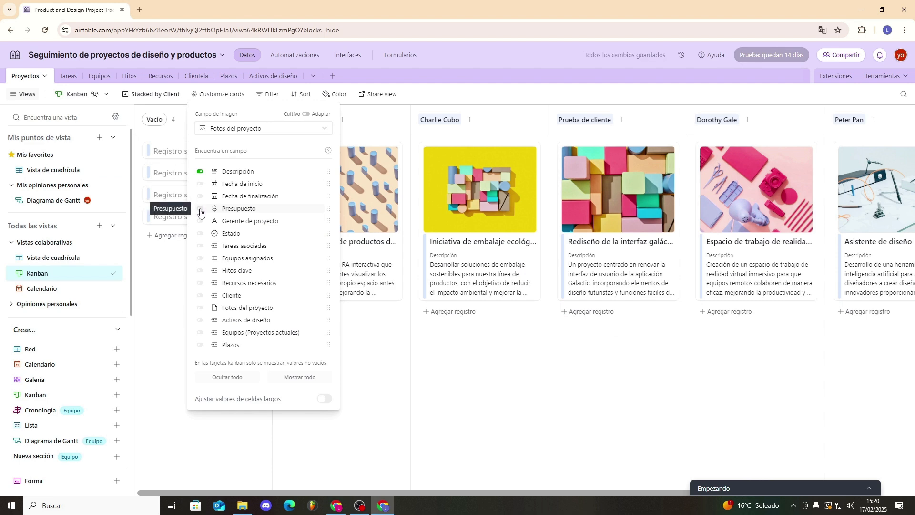
left_click(201, 234)
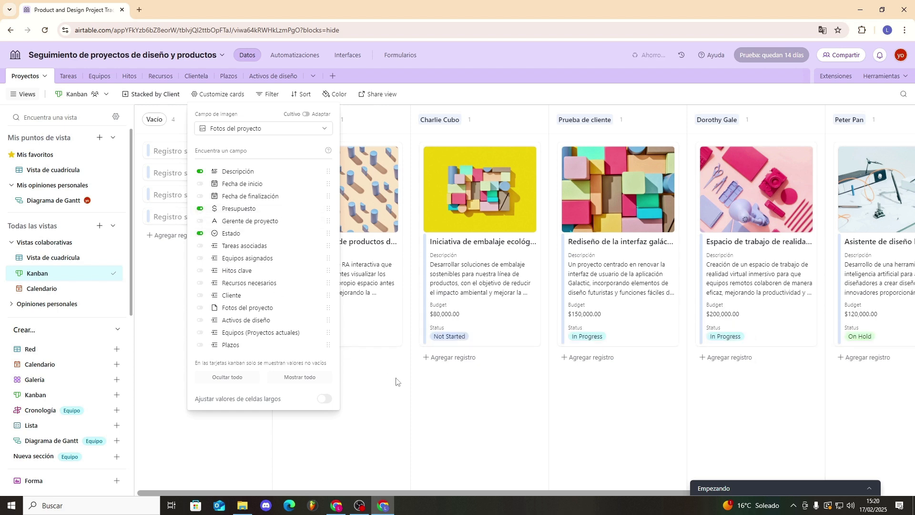
left_click(405, 391)
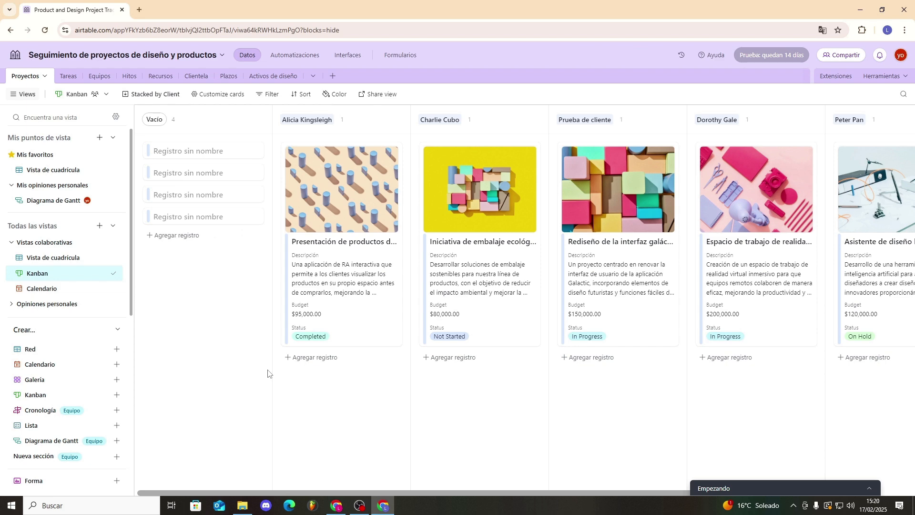
Open the Tareas table and examine the condition of its task name filter
left_click(69, 77)
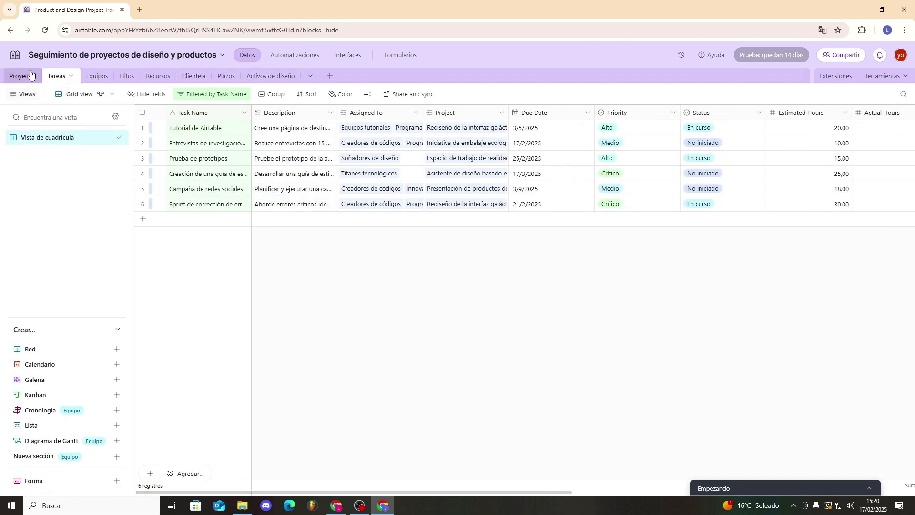
left_click(241, 94)
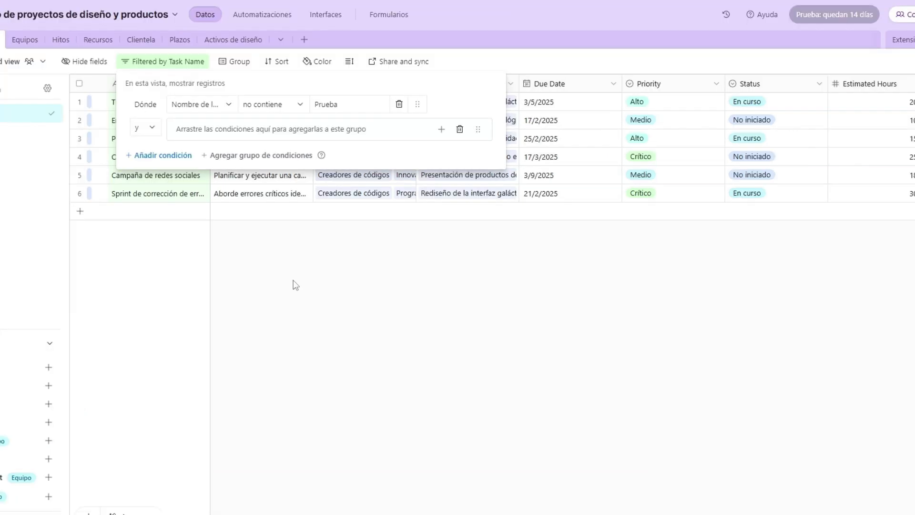
left_click(279, 272)
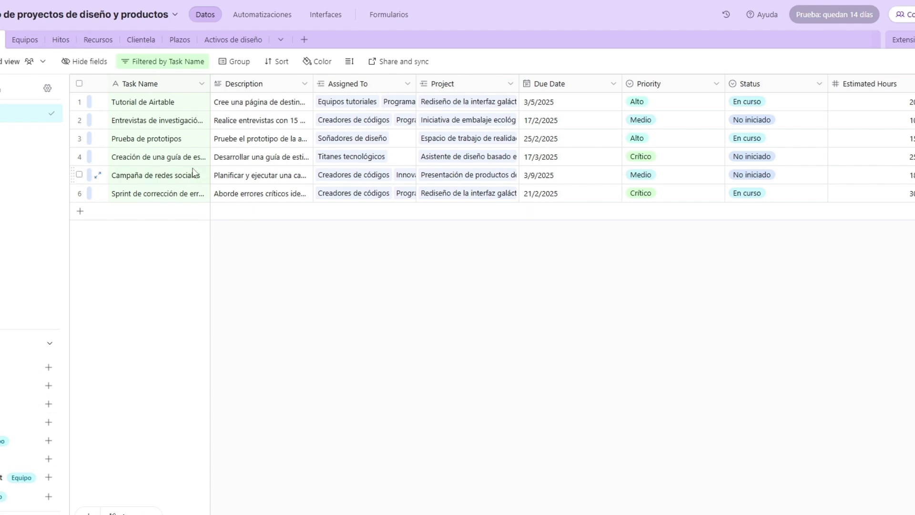
left_click(186, 63)
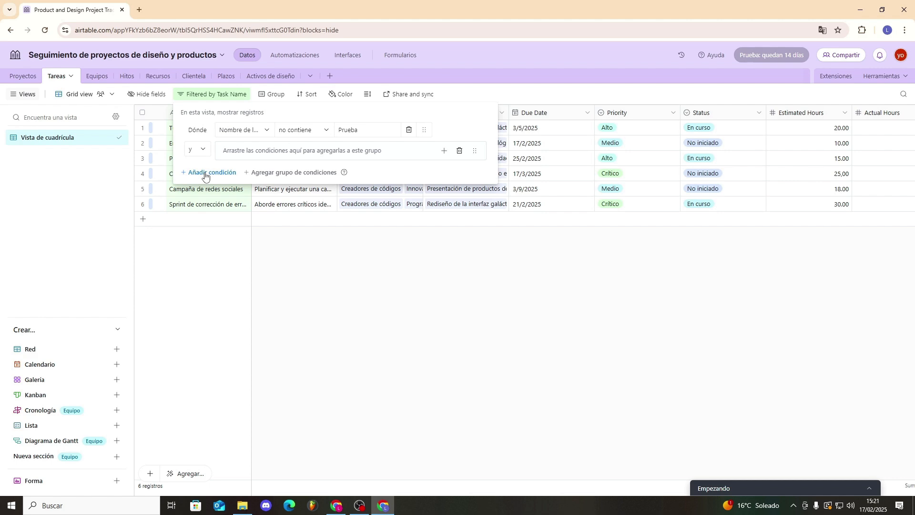
Group the Tareas records by Asignado a in A → Z order and check the fields offered for subgroups
left_click(279, 95)
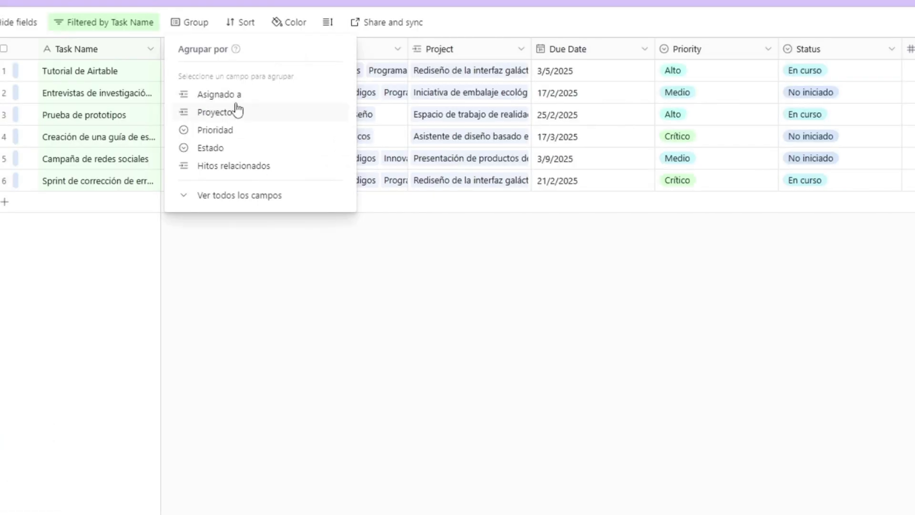
left_click(259, 122)
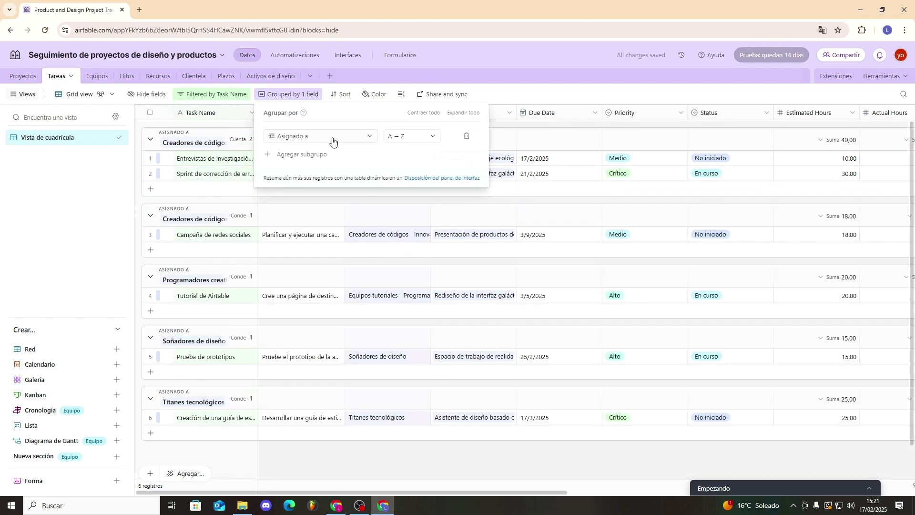
left_click(406, 137)
left_click(400, 136)
left_click(302, 155)
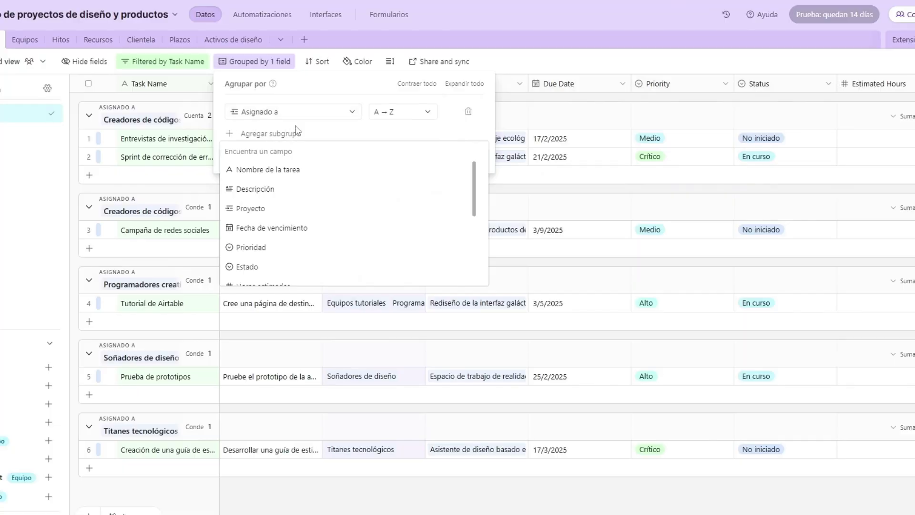
left_click(276, 135)
Sort the tasks within groups by Fecha de vencimiento, from latest to oldest (Último → Más antiguo)
left_click(317, 61)
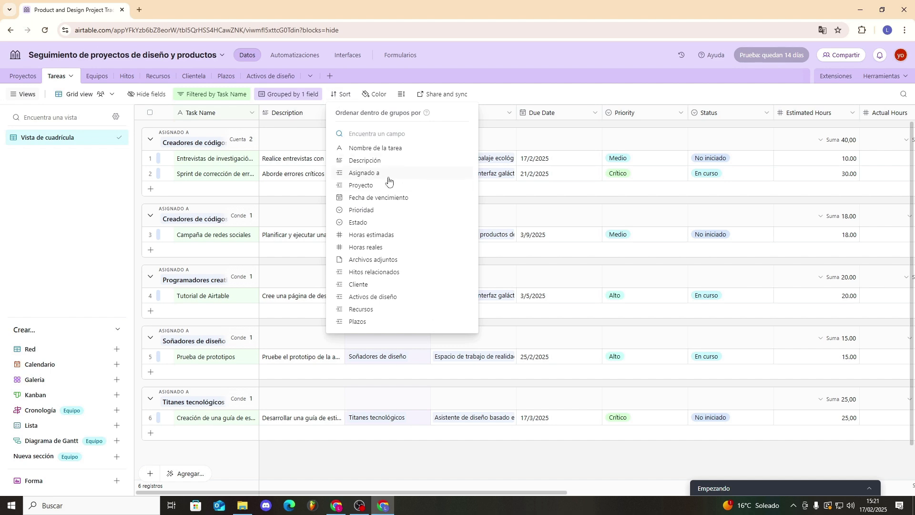
left_click(387, 198)
left_click(500, 136)
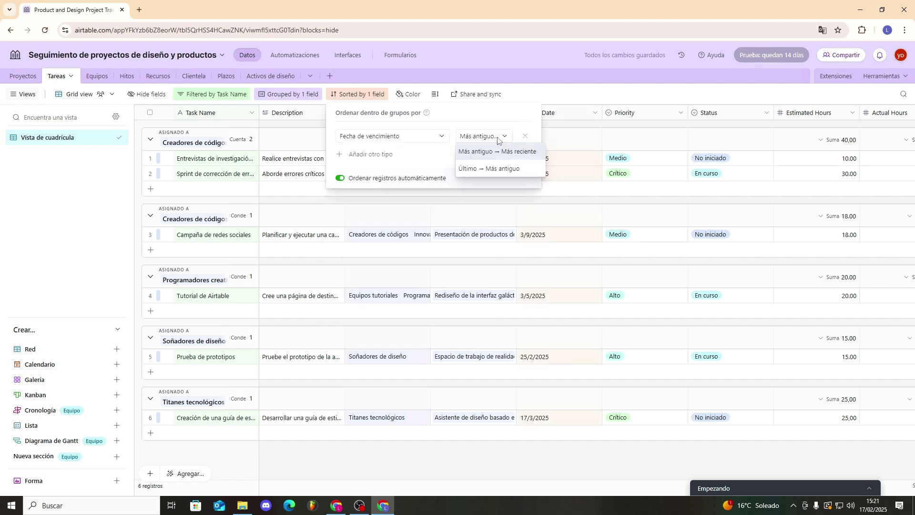
left_click(512, 168)
left_click(358, 94)
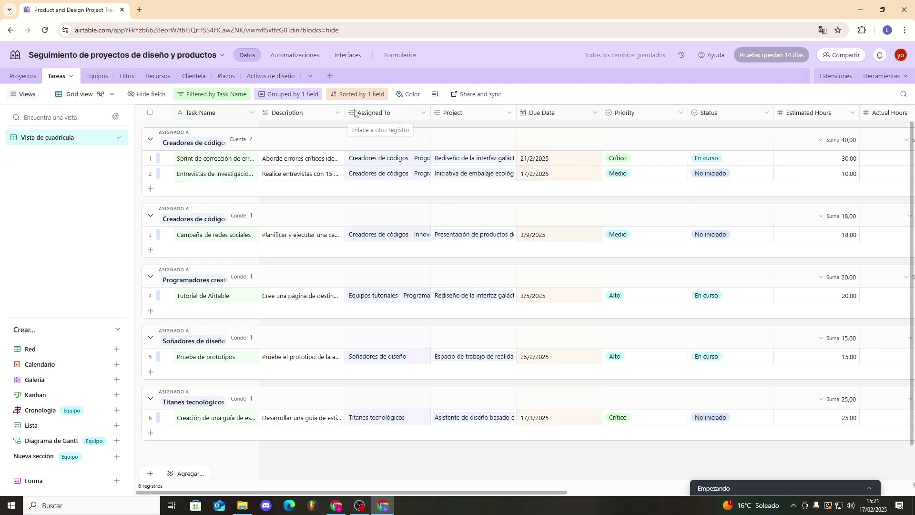
Review the grouping settings of the Tareas grid view
left_click(286, 94)
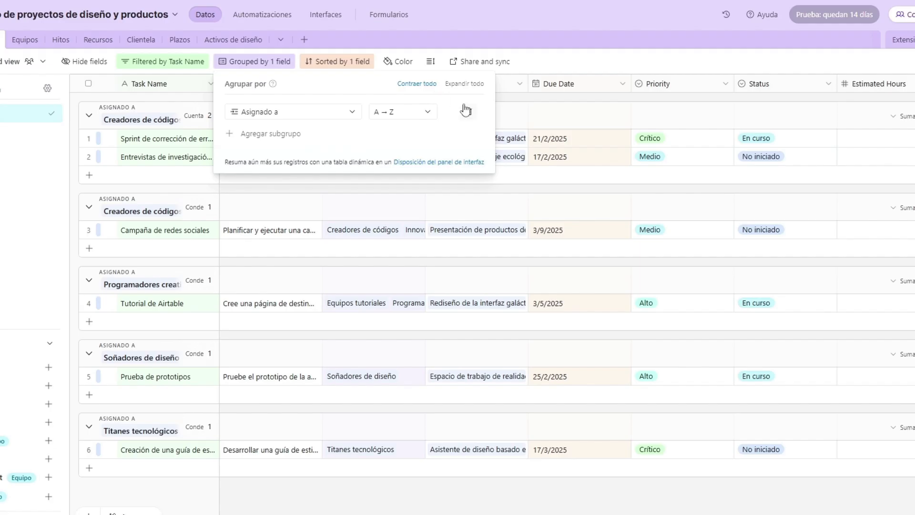
left_click(105, 70)
left_click(263, 65)
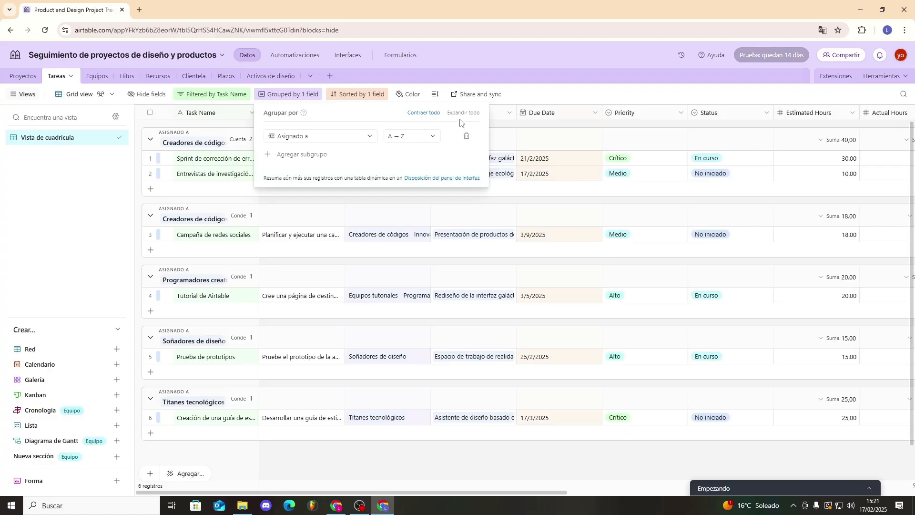
Remove the Asignado a grouping and the task name filter from the Tareas grid view
left_click(467, 136)
left_click(212, 94)
left_click(462, 102)
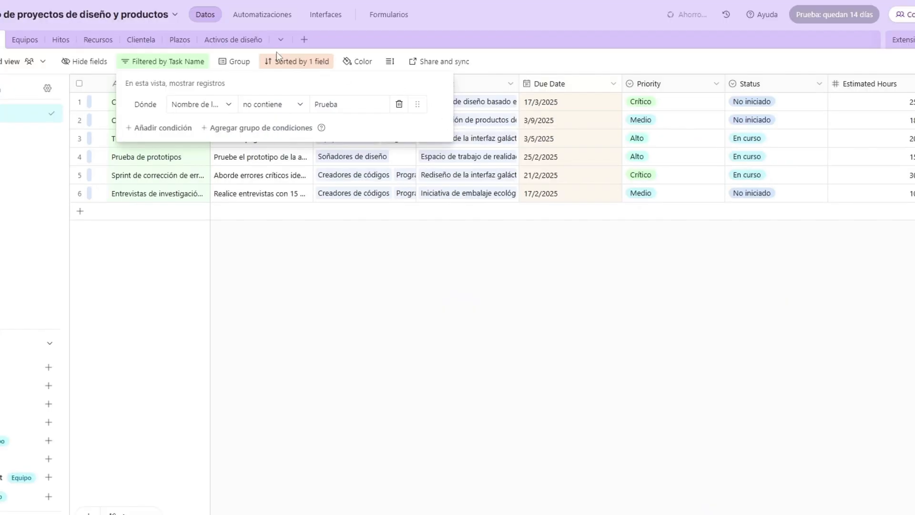
left_click(399, 104)
Set the Fecha de vencimiento sort order to Último → Más antiguo
left_click(241, 61)
left_click(394, 111)
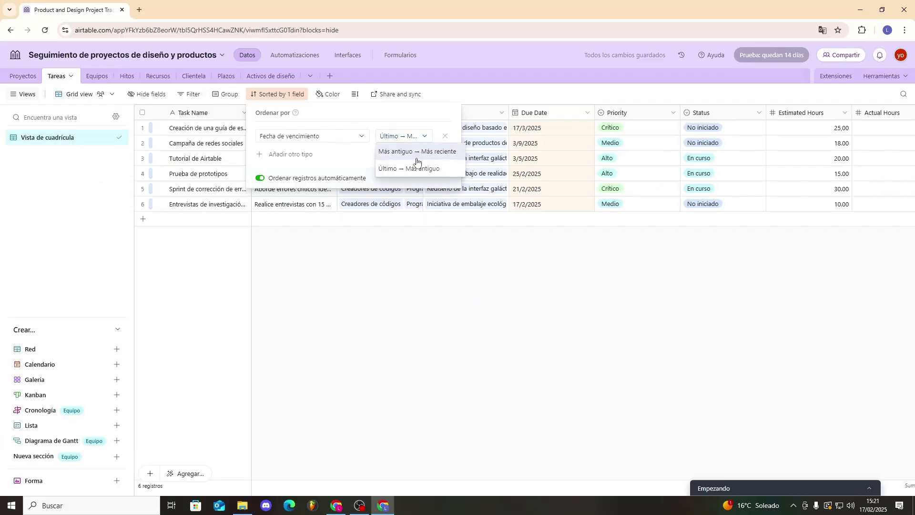
left_click(418, 167)
Color the records whose task name contains "CReac" in crimson and collapse the Empezando guide
left_click(330, 94)
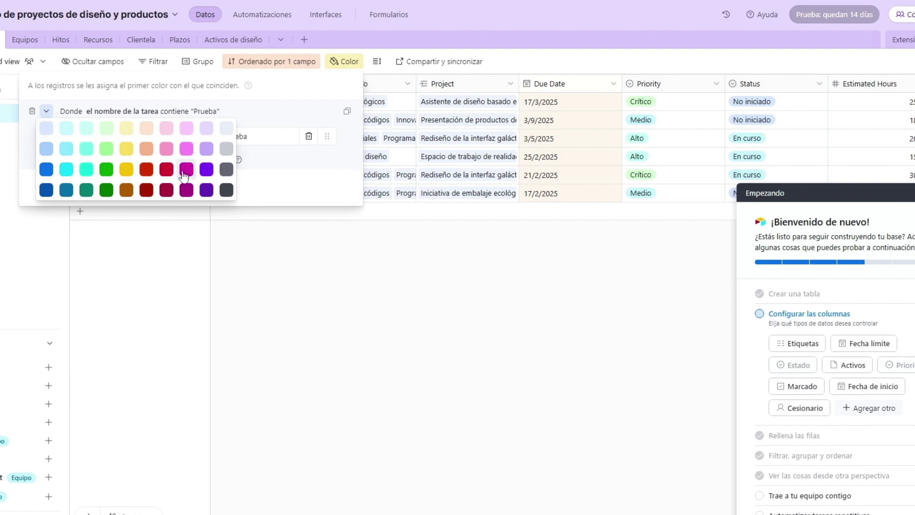
left_click(290, 233)
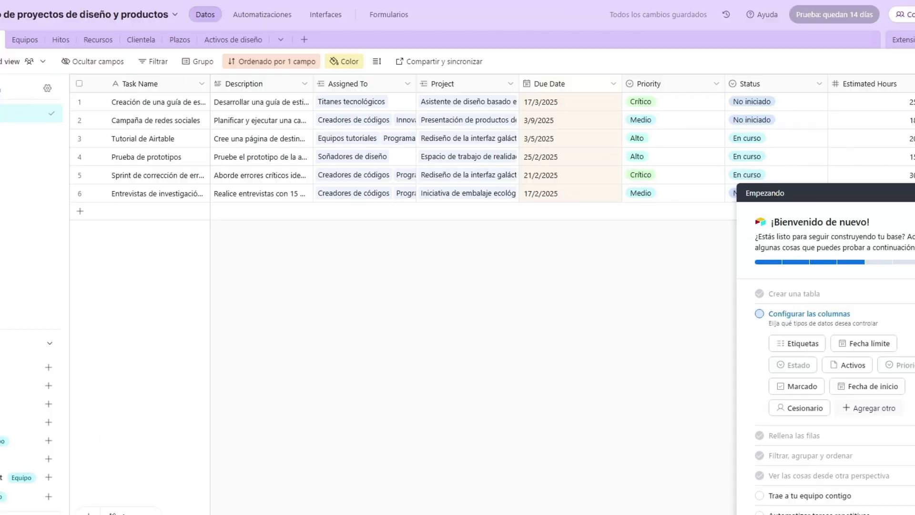
left_click(870, 203)
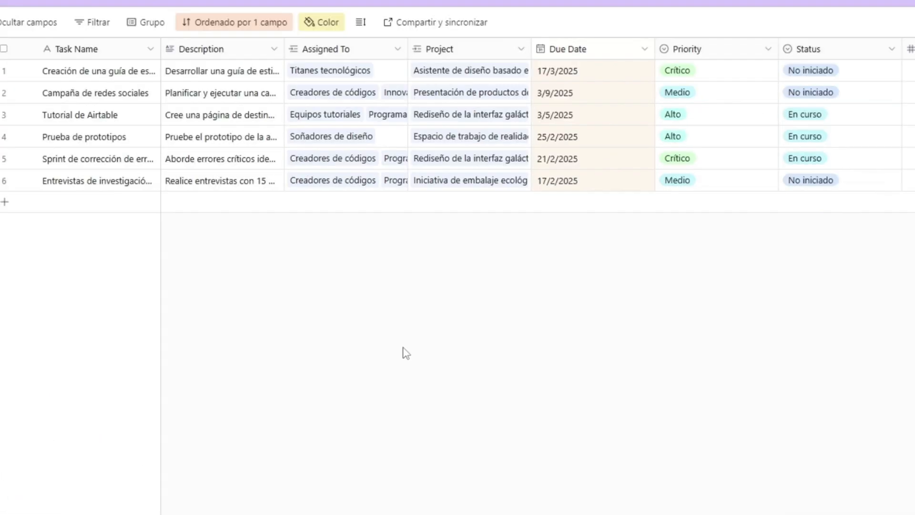
left_click(334, 24)
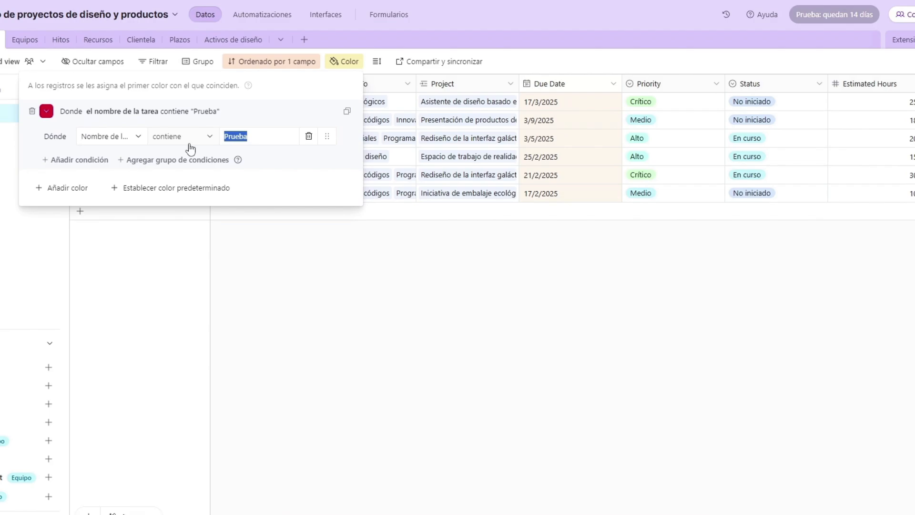
type("CReac")
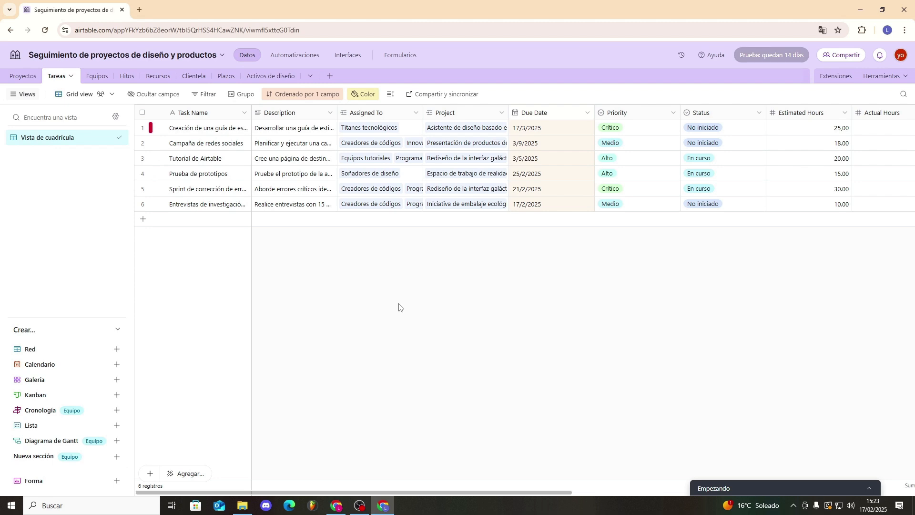
Open the list of Tareas fields that can be shown or hidden in the grid view
left_click(157, 94)
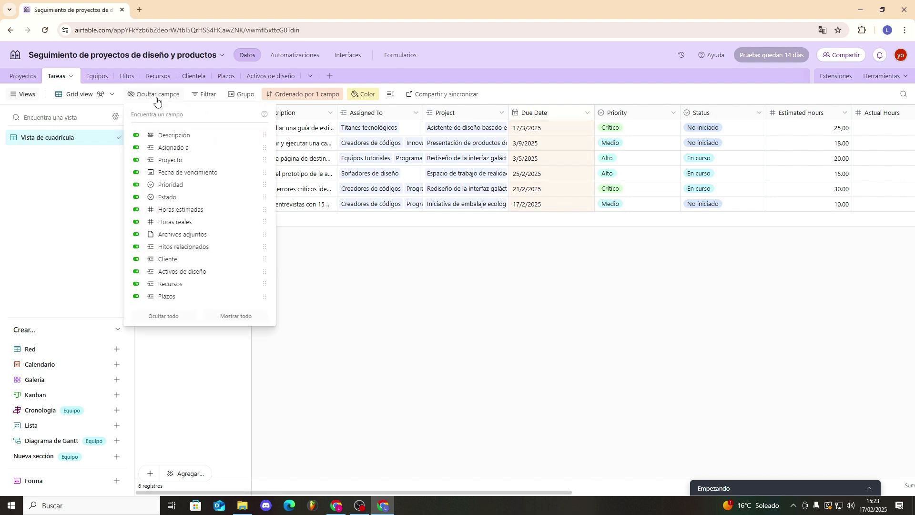